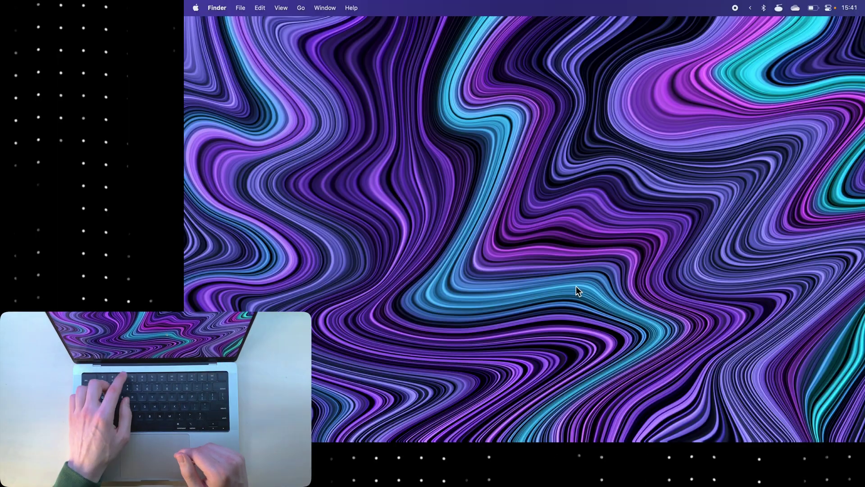
Step: Open the Accessibility Display settings via search and open the Pointer fill colour picker
key("super+space")
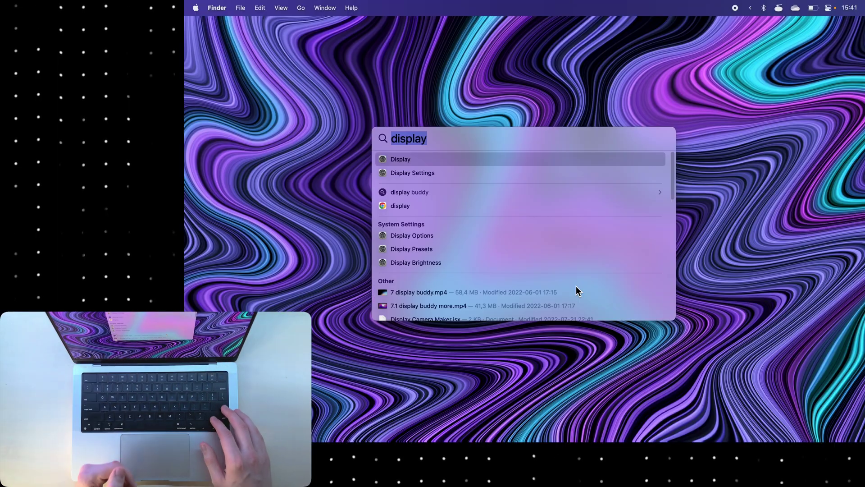
type("display")
key("Return")
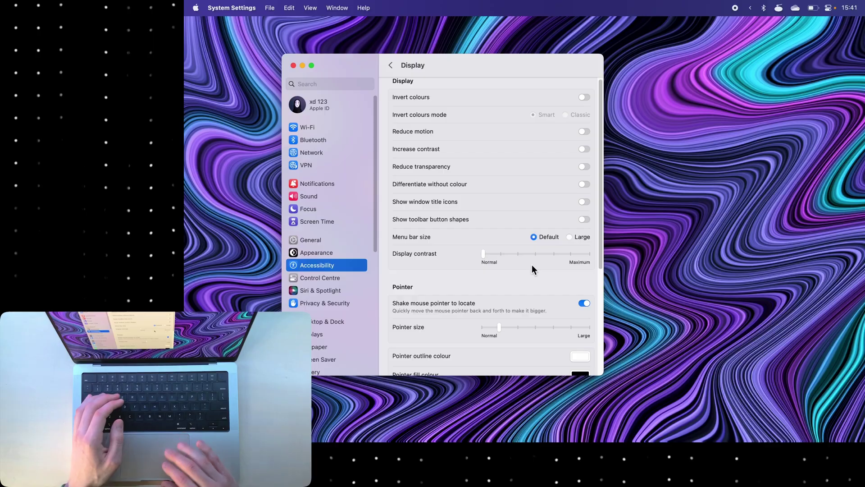
scroll(533, 266, "down", 5)
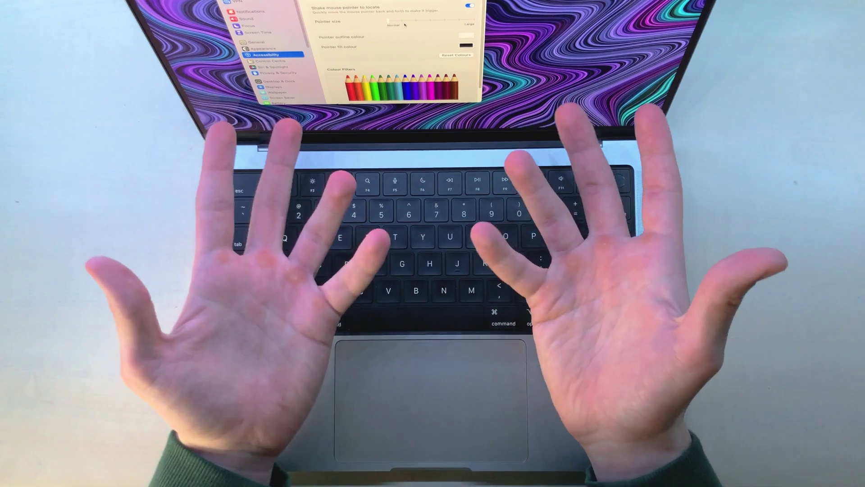
scroll(405, 25, "down", 2)
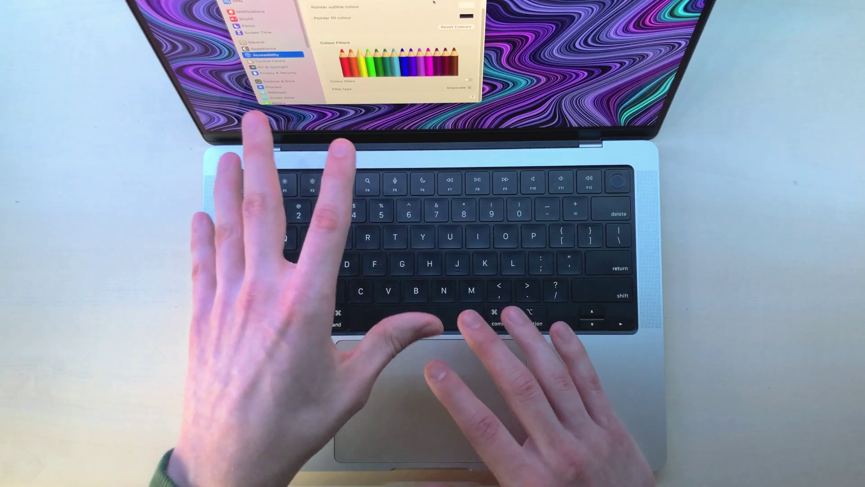
left_click(466, 16)
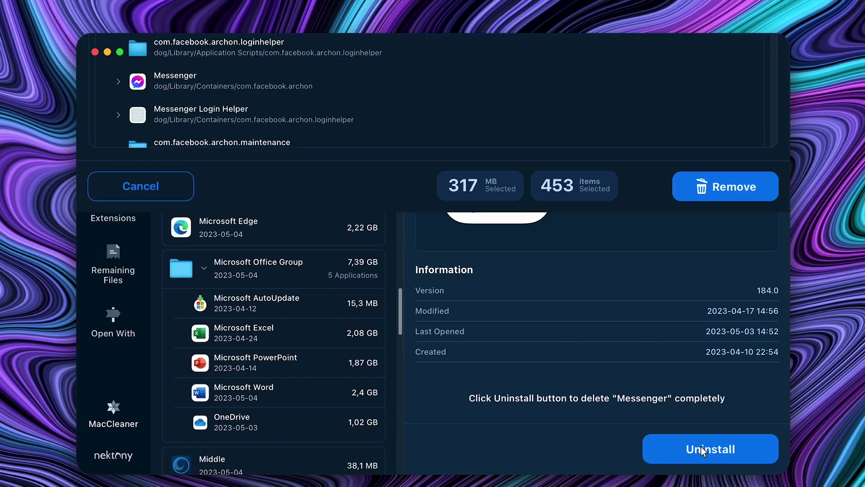
Step: Remove Messenger's 453 selected leftover files, freeing 317 MB
left_click(704, 439)
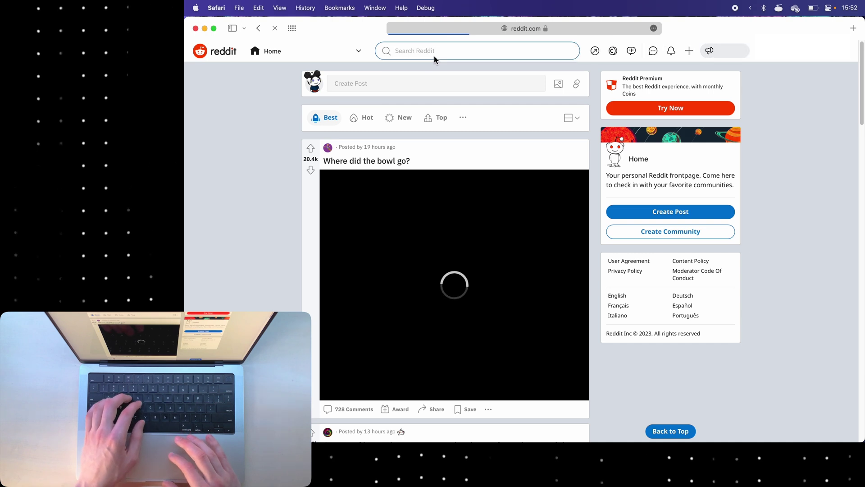
Step: Search Reddit for 'wallpapers', open r/wallpapers, and sort its top posts by All Time
left_click(433, 56)
type("wallpapers")
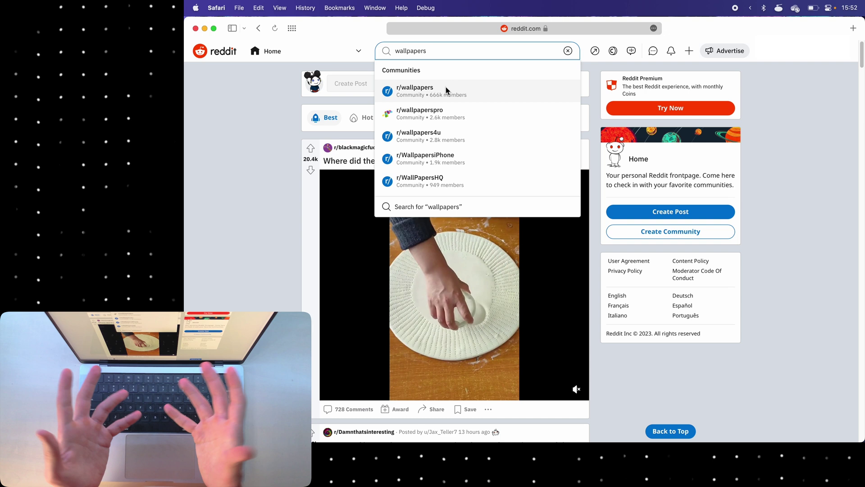
left_click(445, 86)
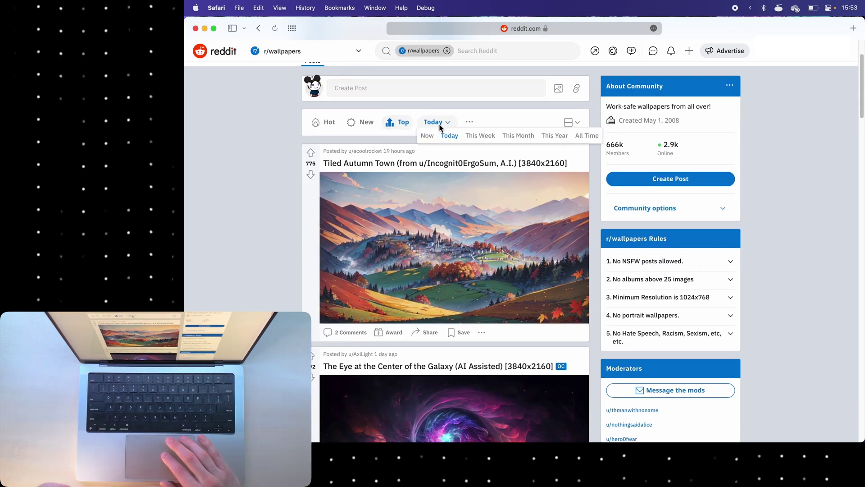
left_click(518, 136)
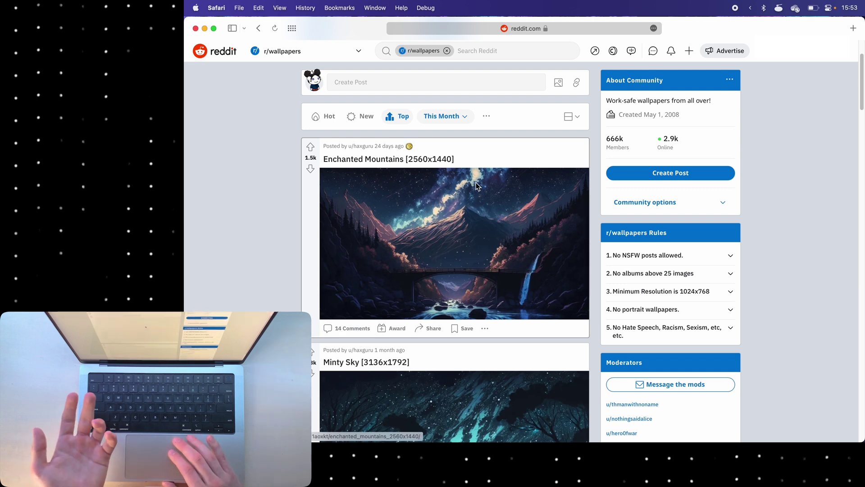
left_click(589, 133)
scroll(589, 134, "down", 10)
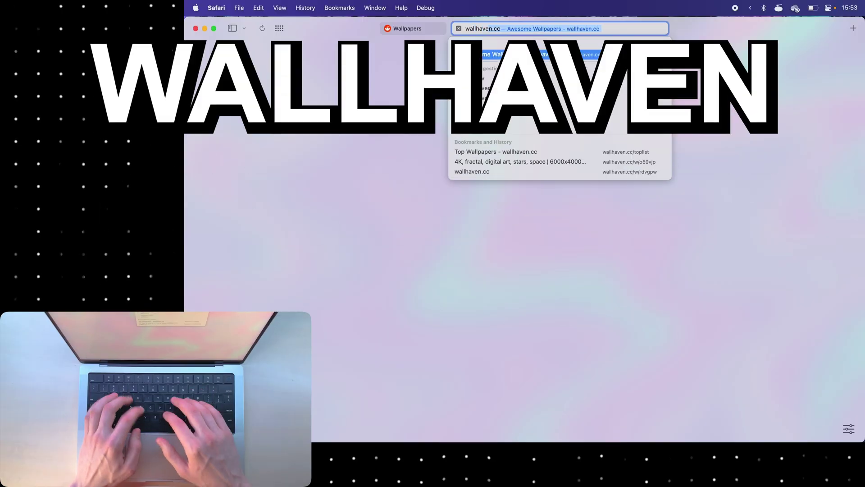
Step: Load wallhaven.cc and scroll through its home page
key("Return")
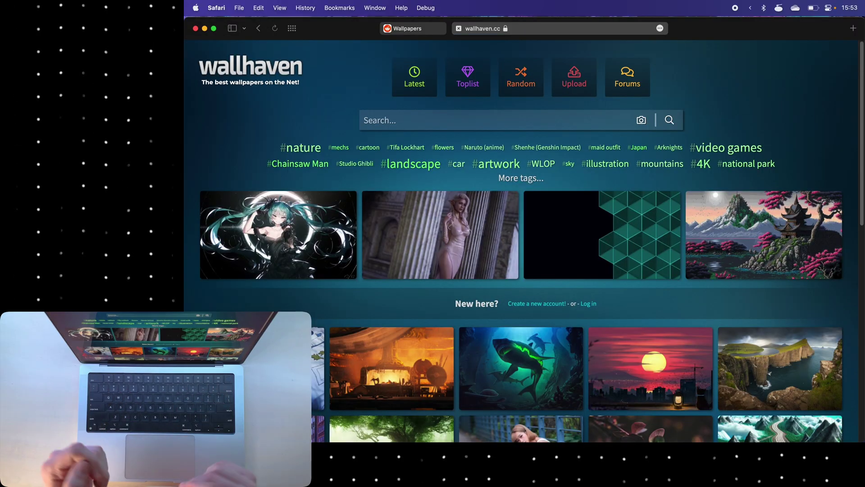
scroll(480, 163, "down", 10)
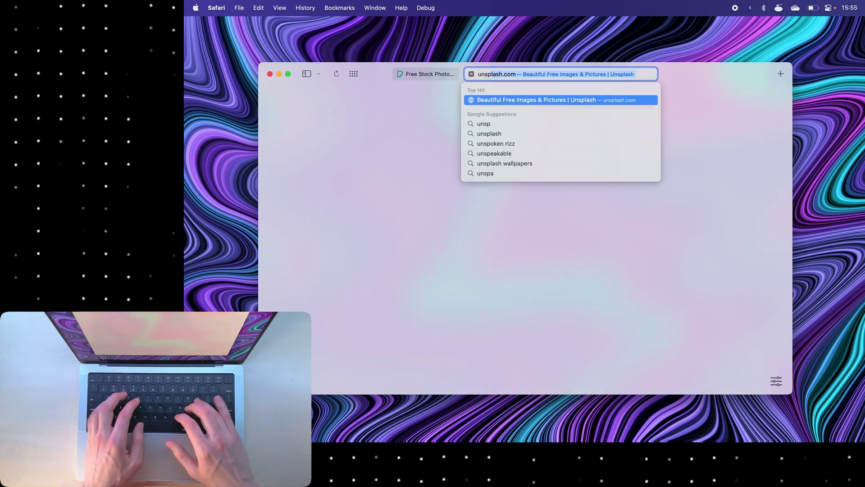
key("Return")
Step: Open unsplash.com in a new tab and scroll through it
key("ctrl+shift+Tab")
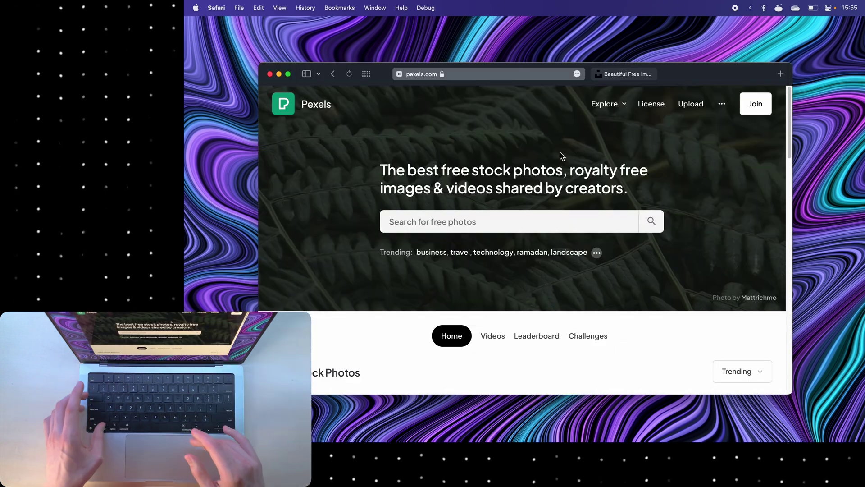
key("ctrl+Tab")
scroll(560, 155, "down", 10)
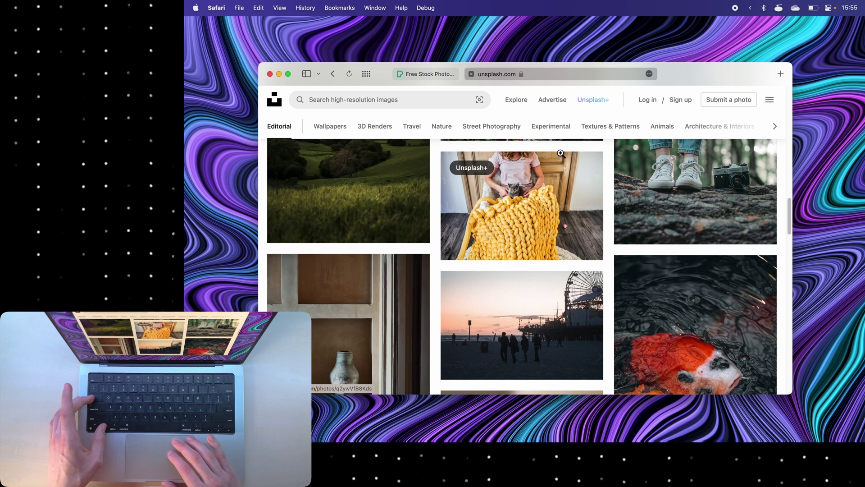
Step: Search Pexels for 'wallpaper', scroll the results, then close the Safari window
key("ctrl+shift+Tab")
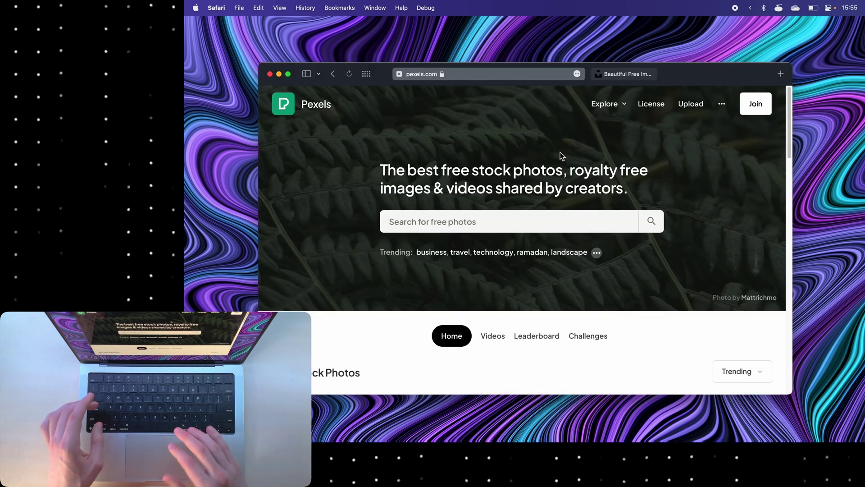
scroll(532, 166, "down", 2)
left_click(504, 175)
type("wallpaper")
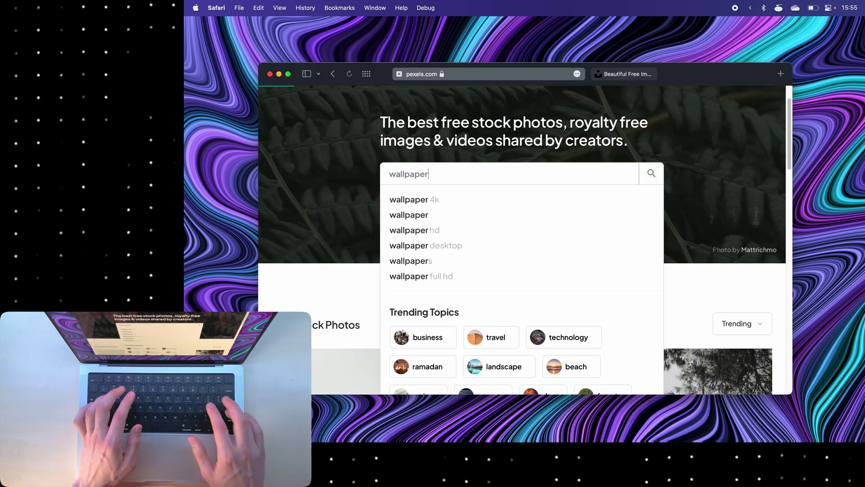
key("Return")
scroll(681, 267, "down", 15)
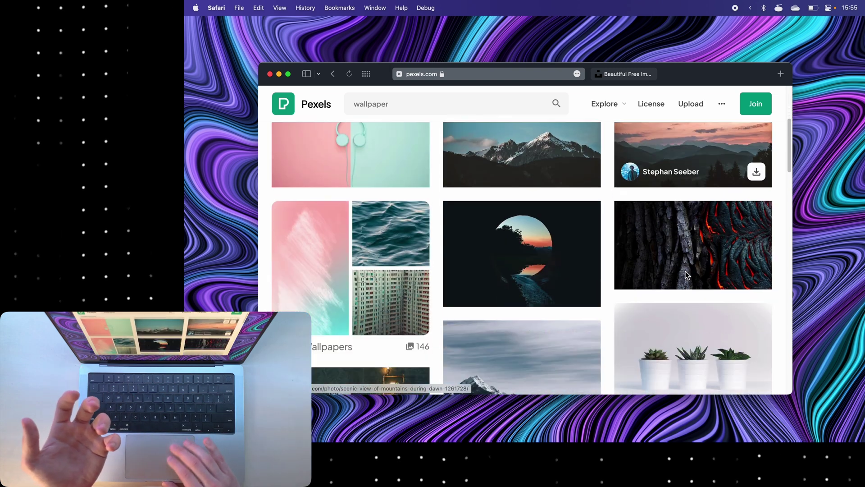
scroll(686, 272, "down", 15)
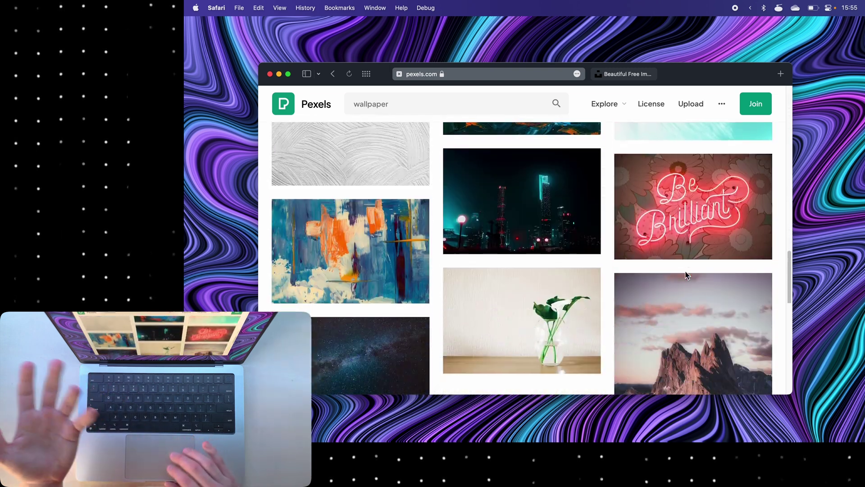
key("super+w")
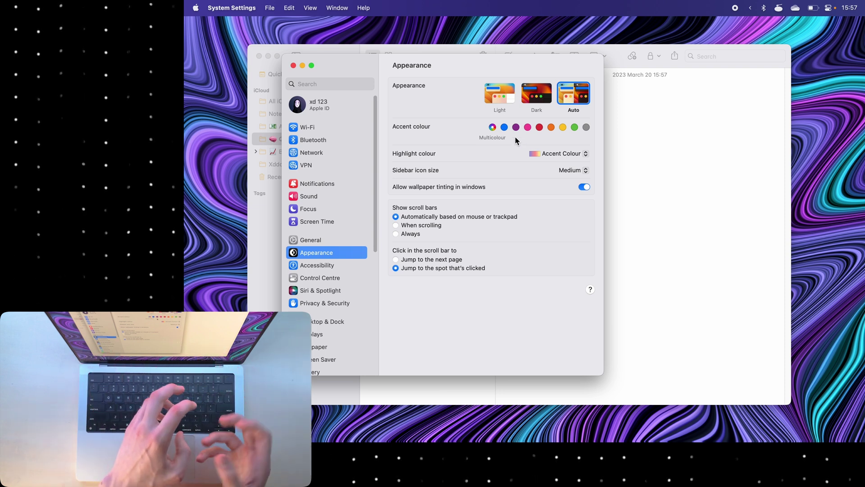
Step: Set the accent colour to Blue and preview it in Notes
left_click(504, 127)
left_click(610, 98)
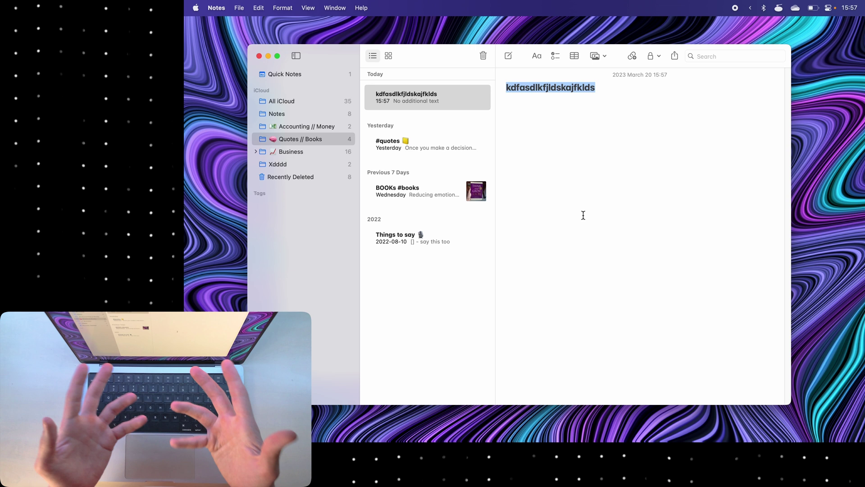
Step: Set the highlight colour to Orange, check it in Notes, then add another desktop folder
key("super+Tab")
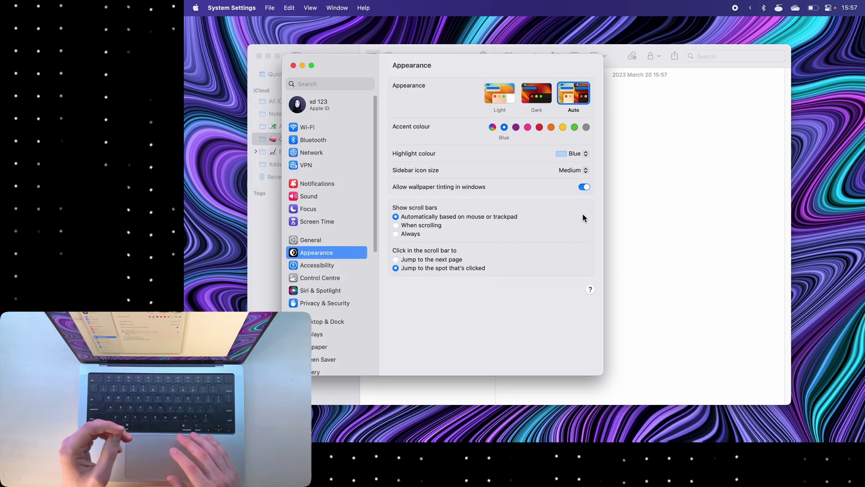
left_click(568, 153)
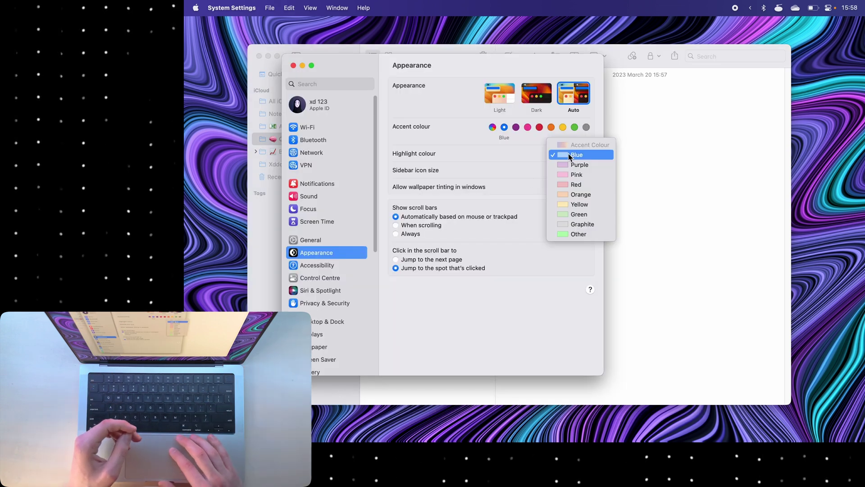
left_click(581, 199)
left_click(626, 154)
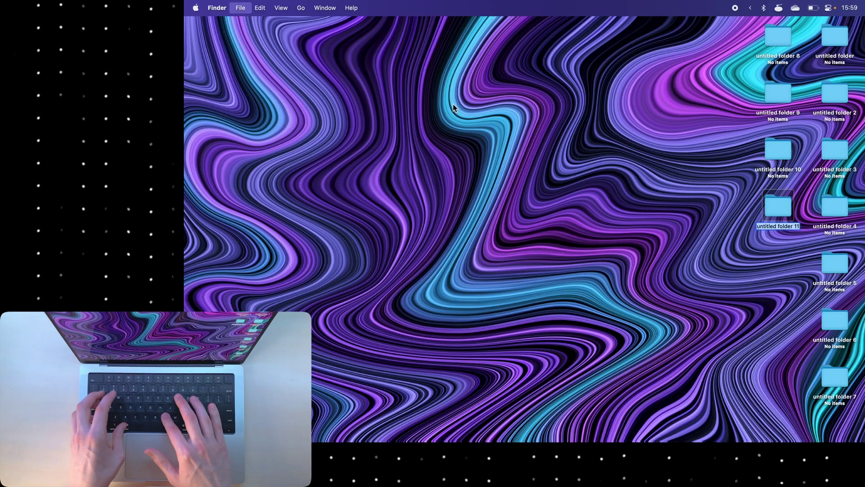
key("super+shift+n")
key("super+shift+n")
key("super+shift+n")
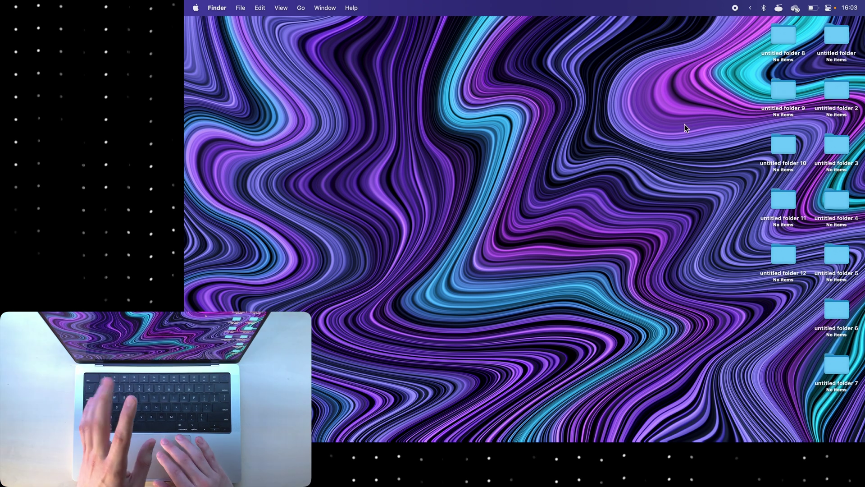
right_click(685, 128)
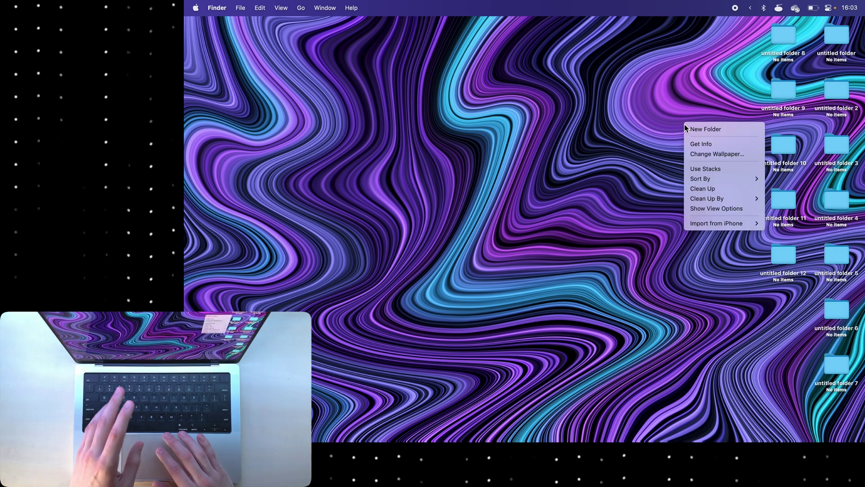
Step: In the desktop View Options, keep icons at 60×60 and set Label position to Right
left_click(696, 208)
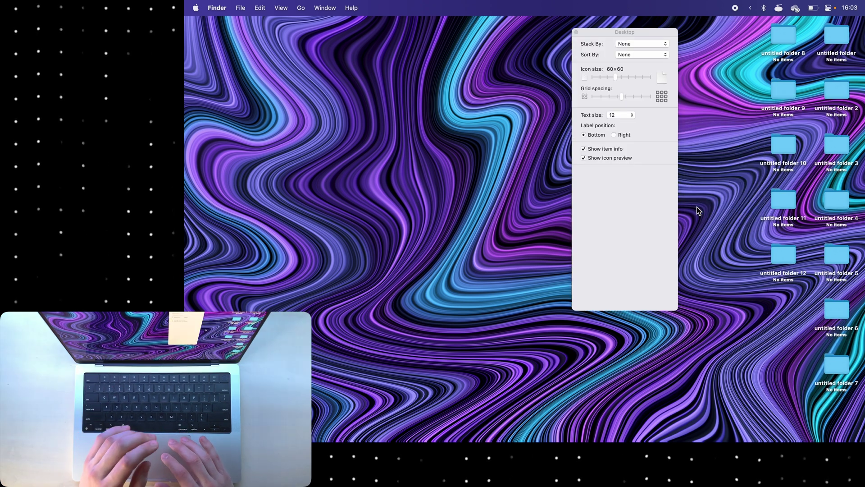
mouse_move(615, 83)
left_mouse_down()
mouse_move(639, 79)
mouse_move(618, 82)
mouse_move(623, 96)
left_mouse_up()
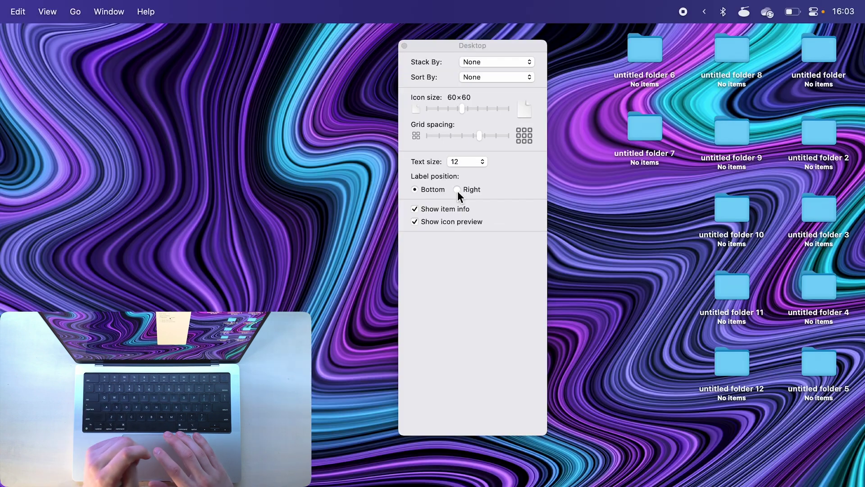
left_click(577, 180)
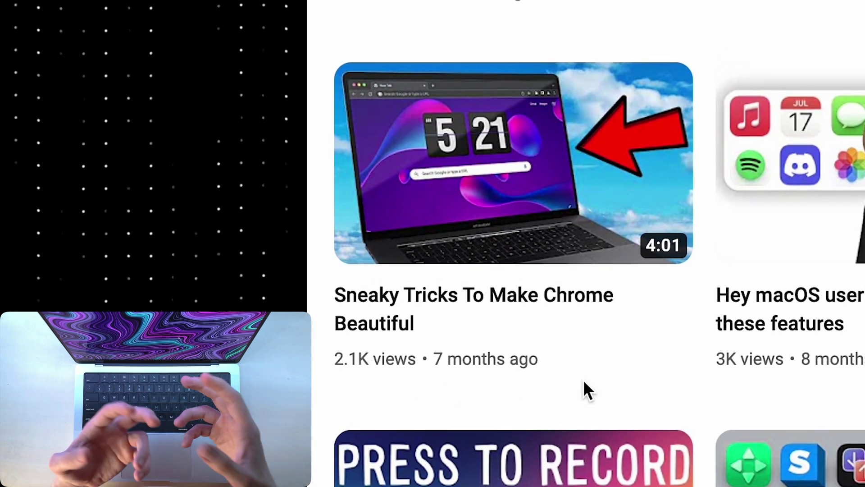
Step: Open the Start Page customisation options in a new Safari window
mouse_move(468, 330)
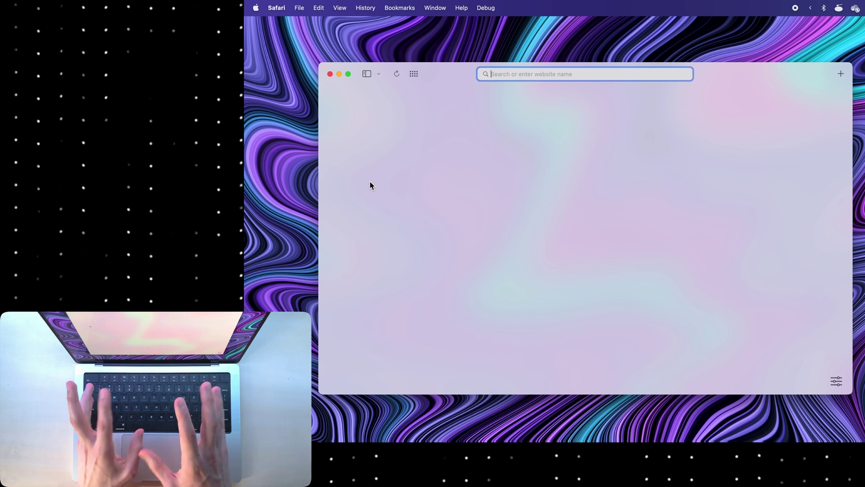
mouse_move(259, 150)
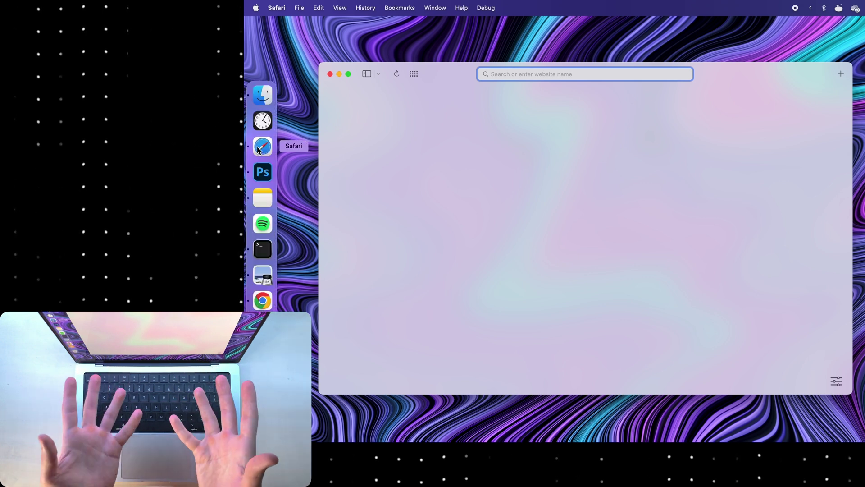
left_click(851, 378)
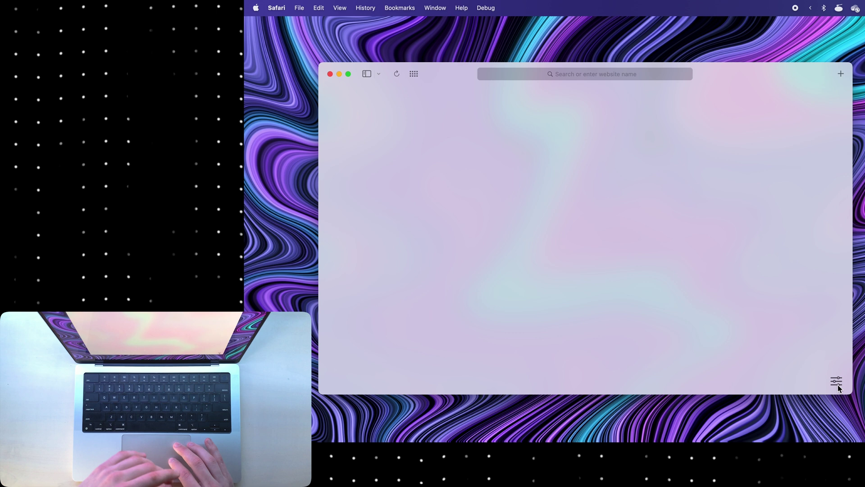
left_click(837, 384)
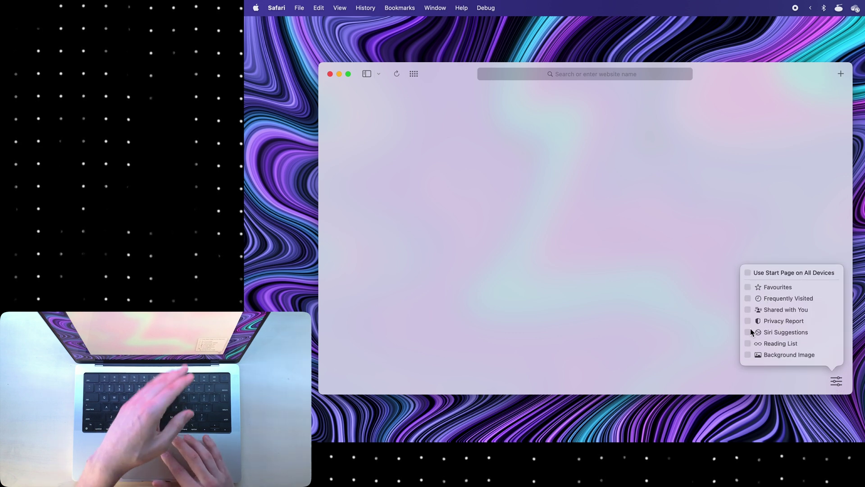
Step: Close the Start Page options and add Share and Home buttons via Customise Toolbar
left_click(435, 101)
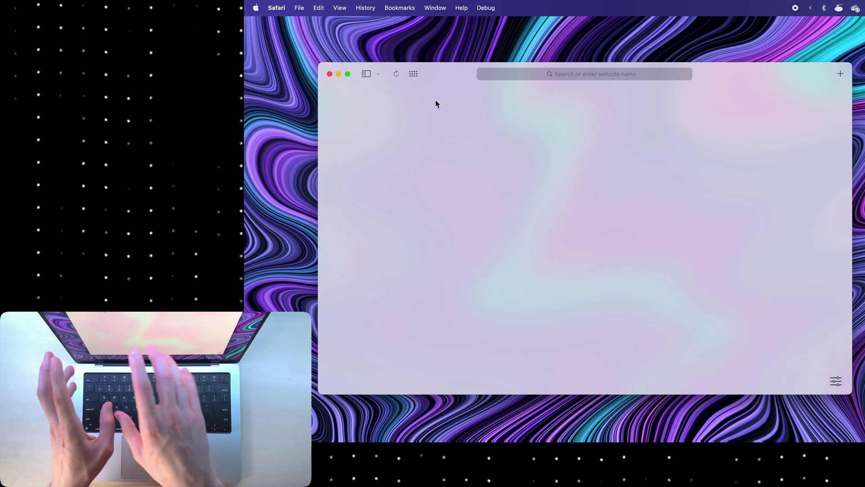
right_click(459, 73)
left_click(469, 79)
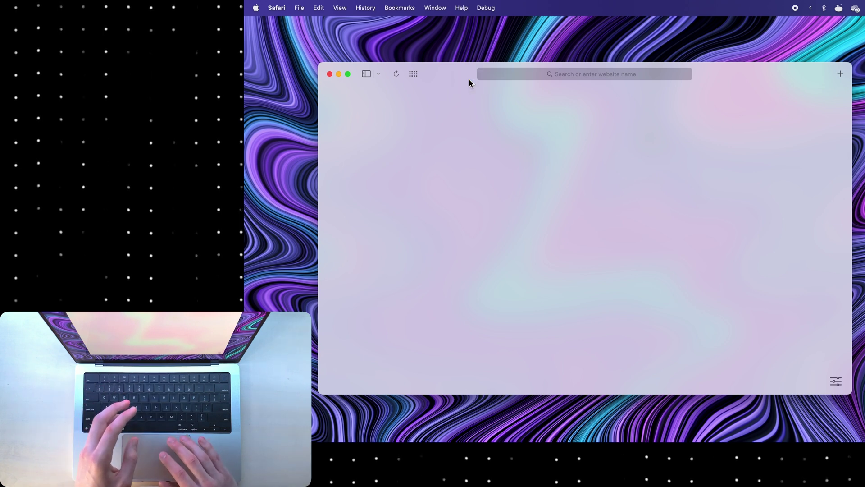
left_click_drag(792, 82, 824, 264)
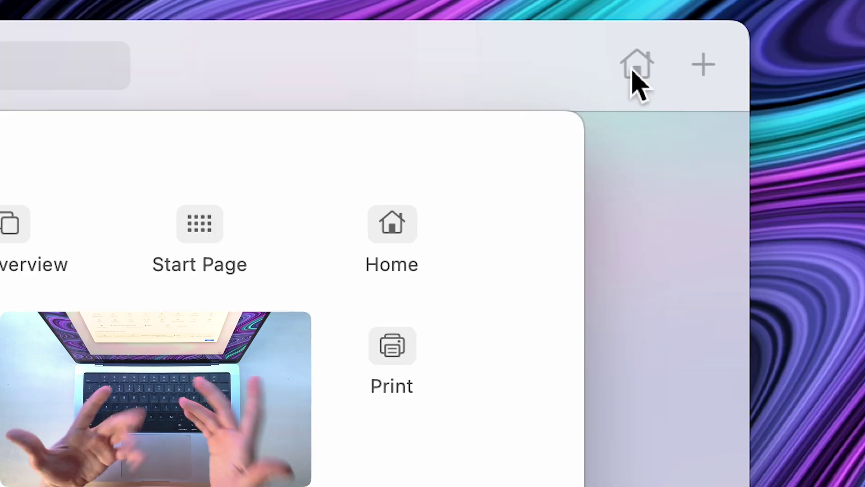
left_click_drag(631, 80, 659, 345)
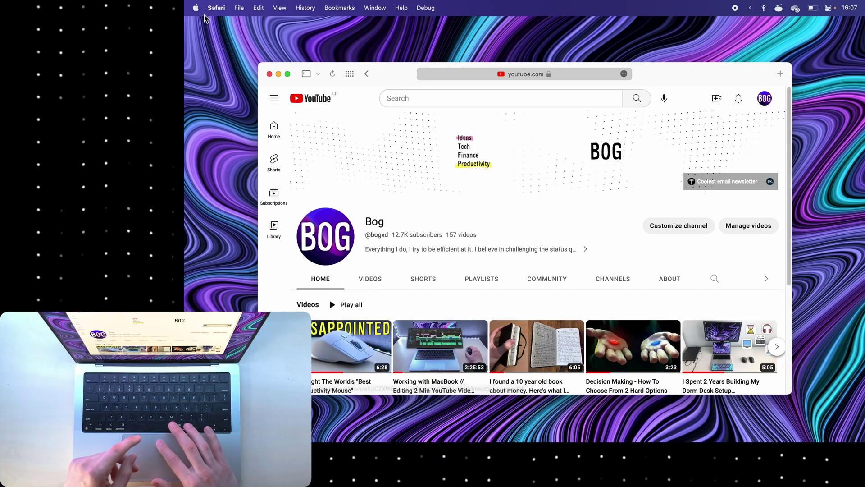
Step: Set youtube.com to Never Auto-Play in Safari's per-site settings
left_click(208, 13)
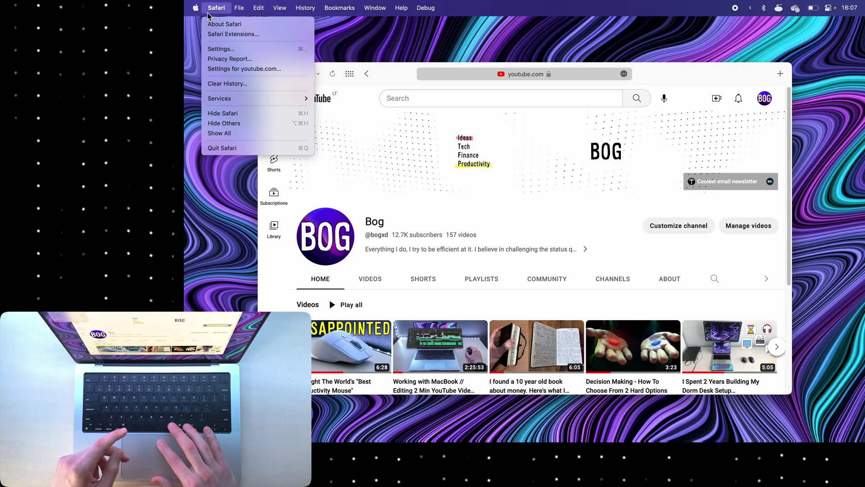
left_click(233, 70)
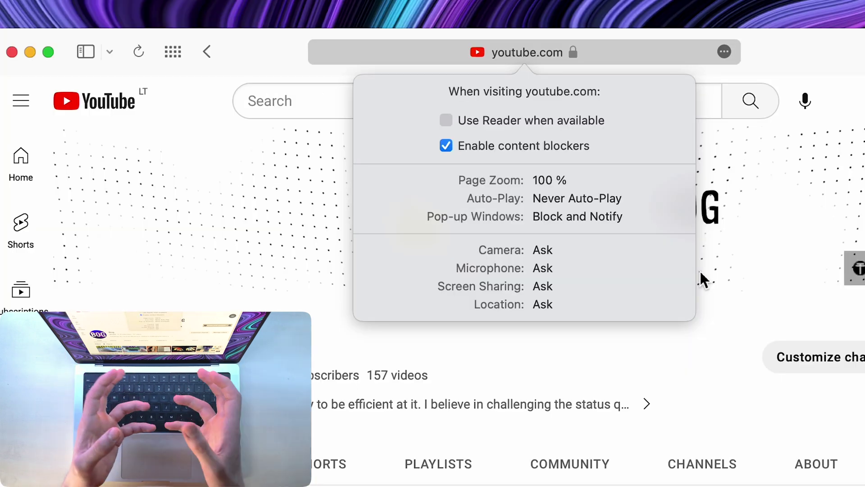
left_click(583, 202)
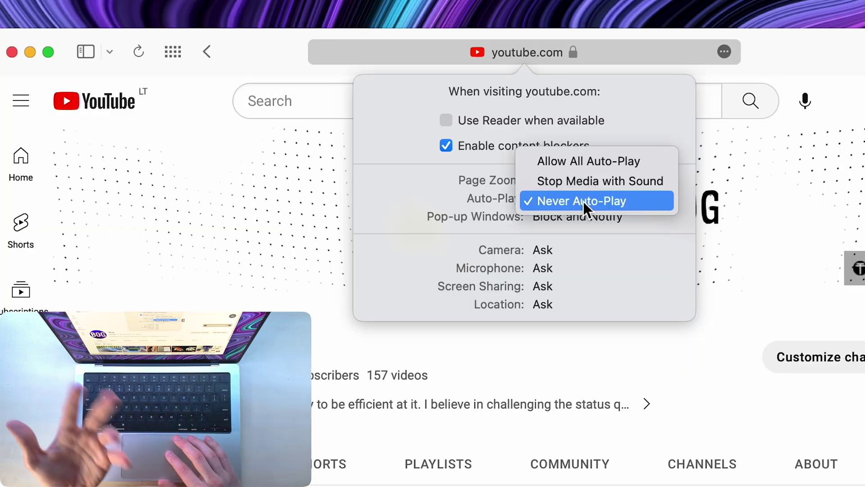
left_click(583, 204)
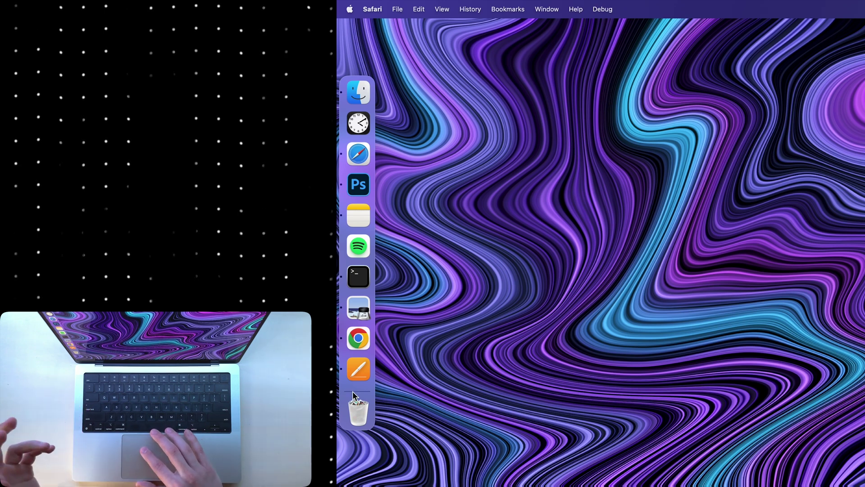
Step: Drag the Dock divider to shrink the left-edge Dock to a much smaller size
left_click_drag(351, 393, 339, 411)
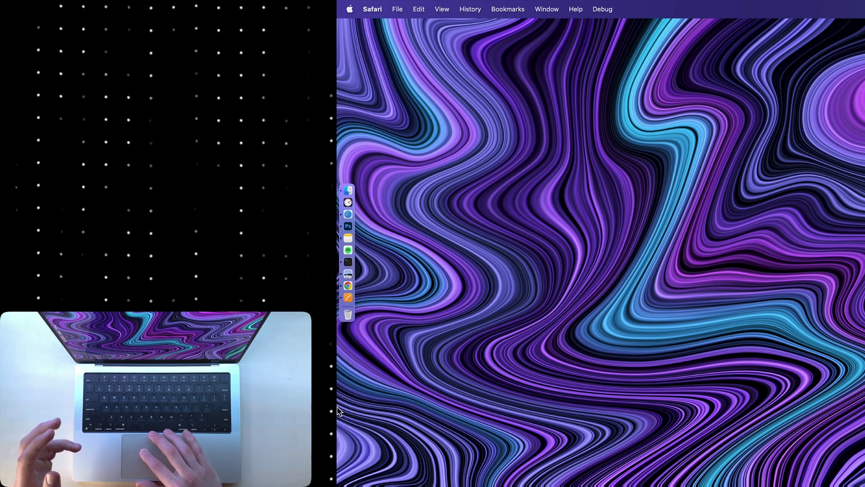
mouse_move(345, 241)
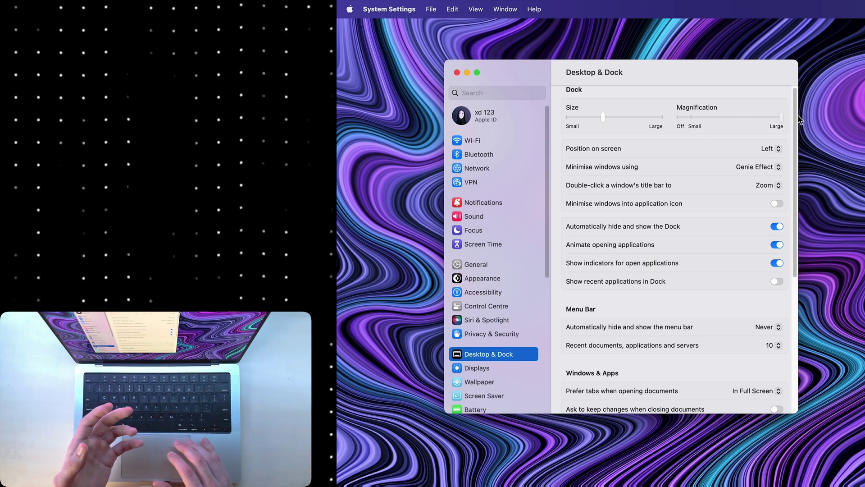
Step: Push the Desktop & Dock Magnification slider toward Large
mouse_move(341, 95)
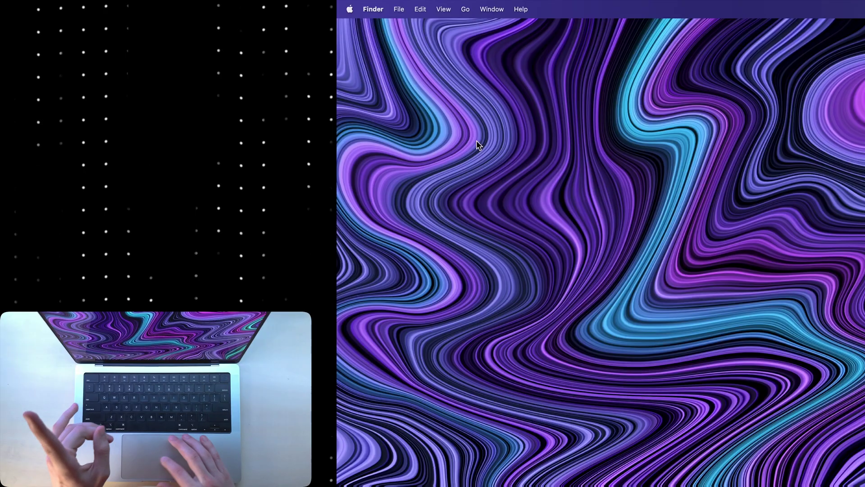
Step: Open a Finder window on the Desktop folder and find the path bar option in the menu bar
left_click(356, 94)
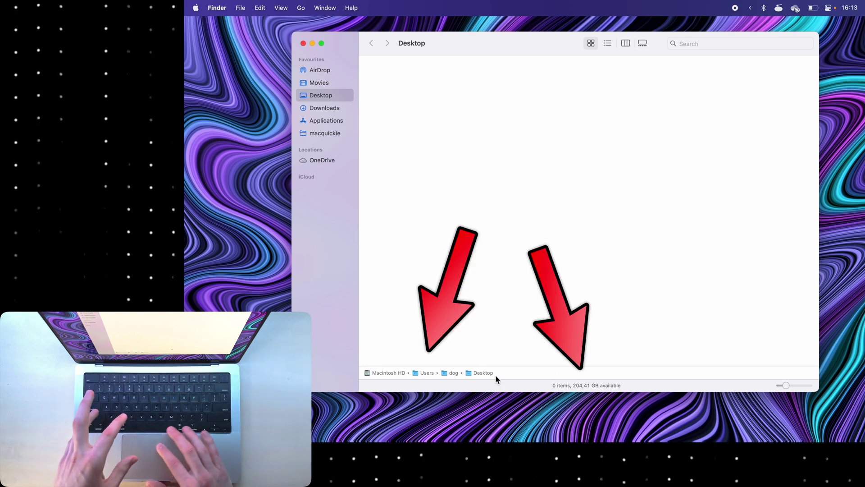
left_click(279, 10)
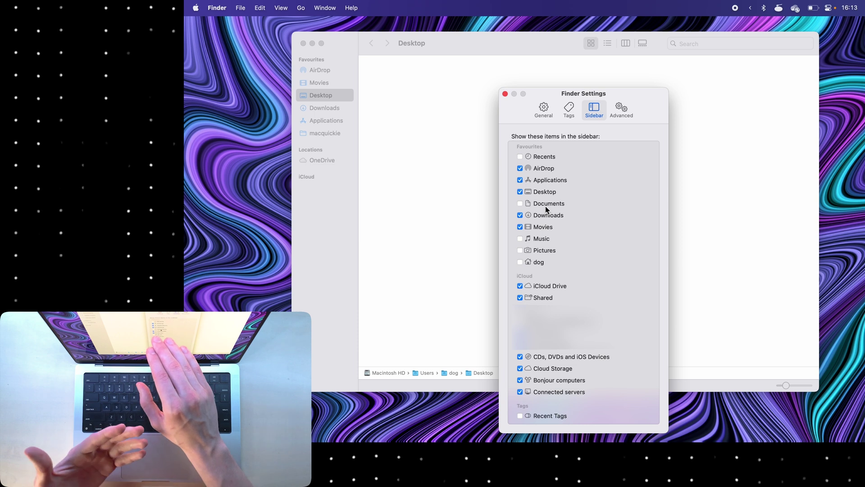
Step: Close the Finder Settings window with Cmd+W
key("super+w")
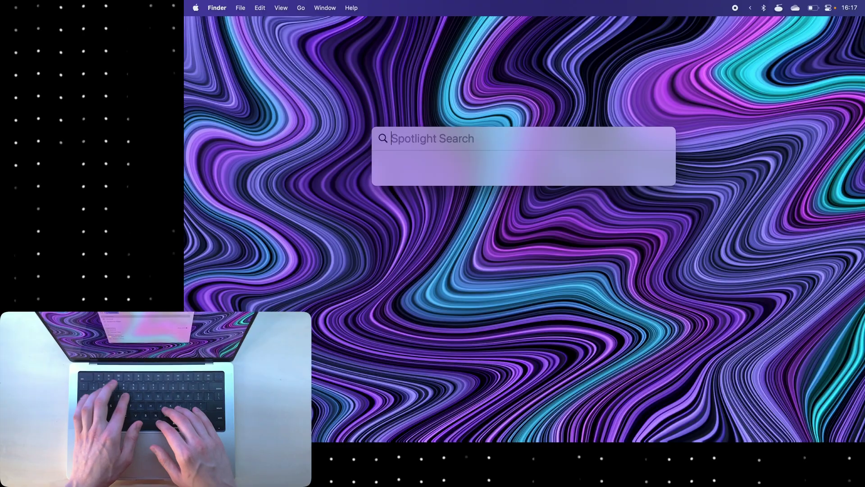
Step: Search 'trac' in Spotlight to open the Trackpad settings
type("trac")
key("Return")
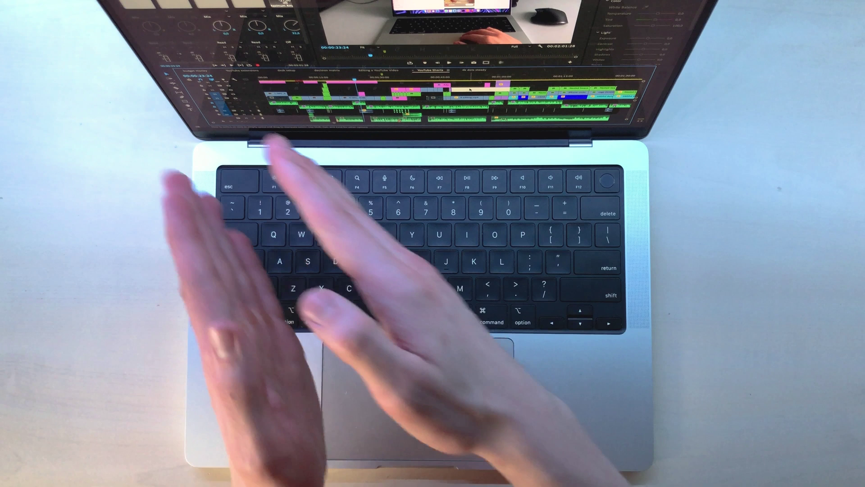
Step: Zoom the timeline out, then zoom back to the 00:00:23:24 playhead with the remapped Caps Lock
scroll(399, 94, "down", 3)
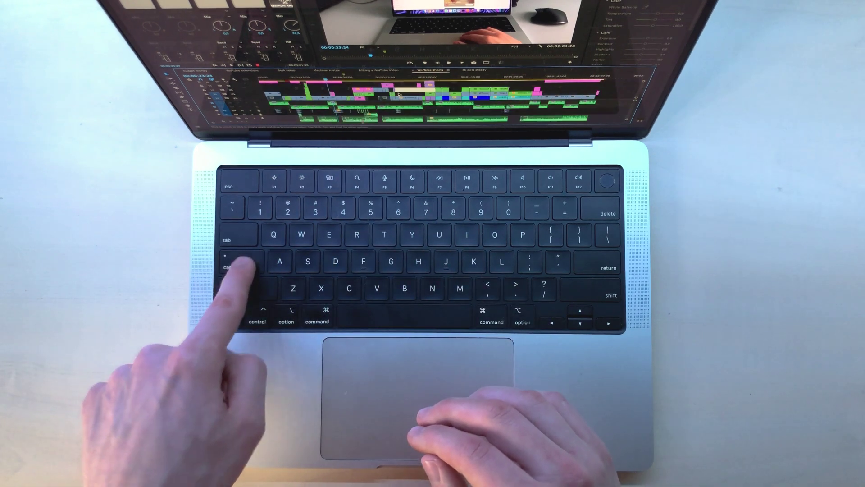
key("Caps_Lock")
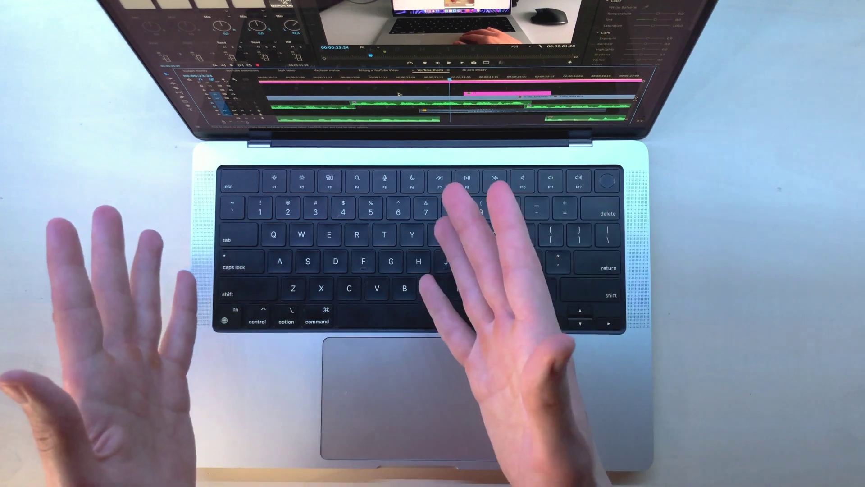